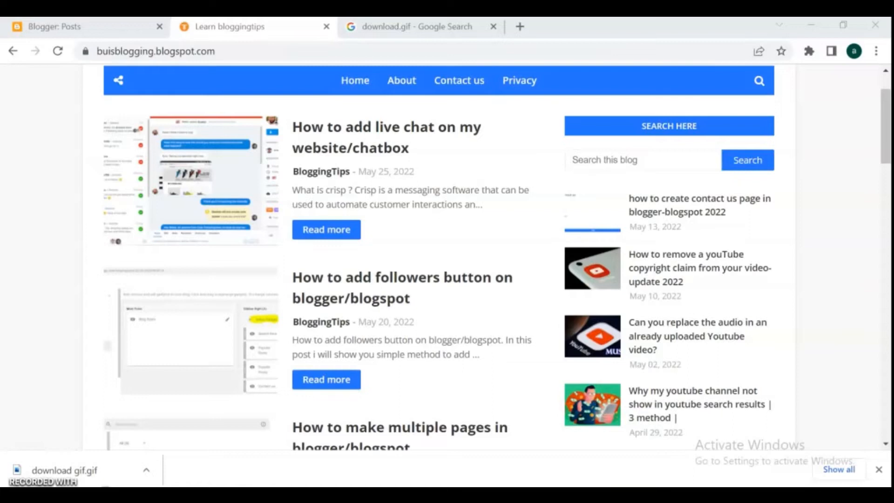
Step: Remove the extra blank line below the Download Now image and add an empty line between the intro paragraph and the image
{"action": "left_click", "coordinate": [224, 377]}
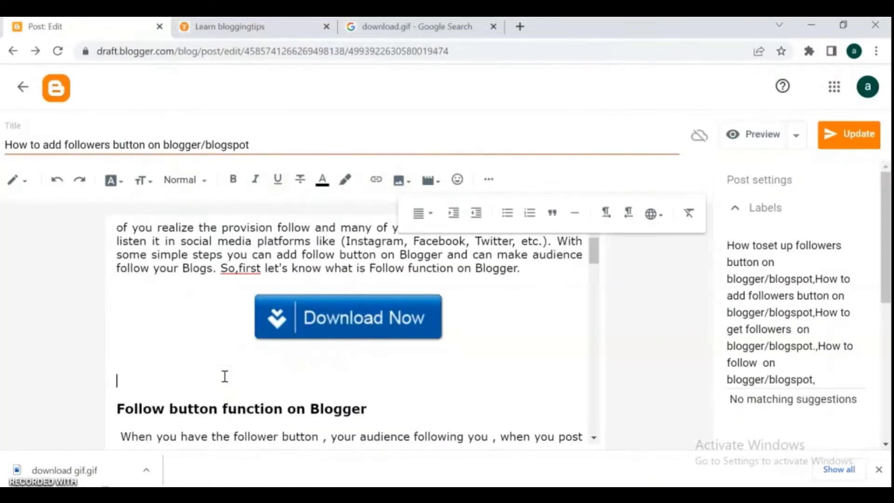
{"action": "key", "text": "BackSpace"}
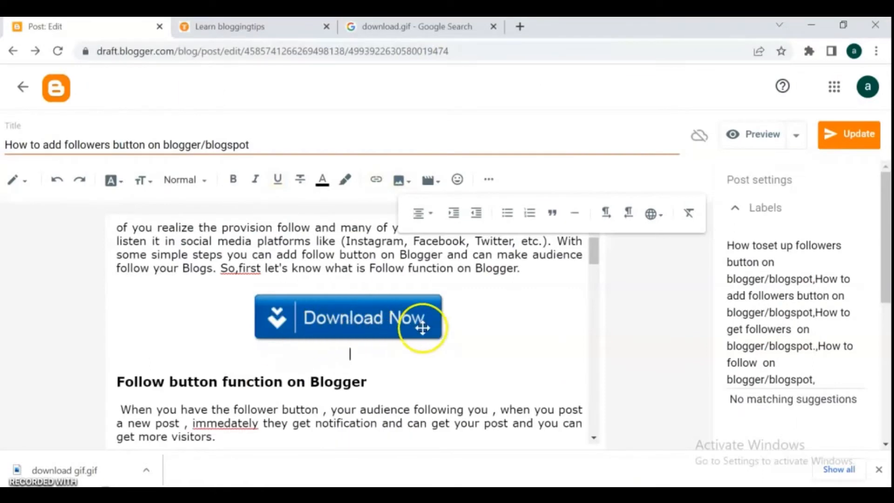
{"action": "left_click", "coordinate": [527, 269]}
{"action": "key", "text": "Return"}
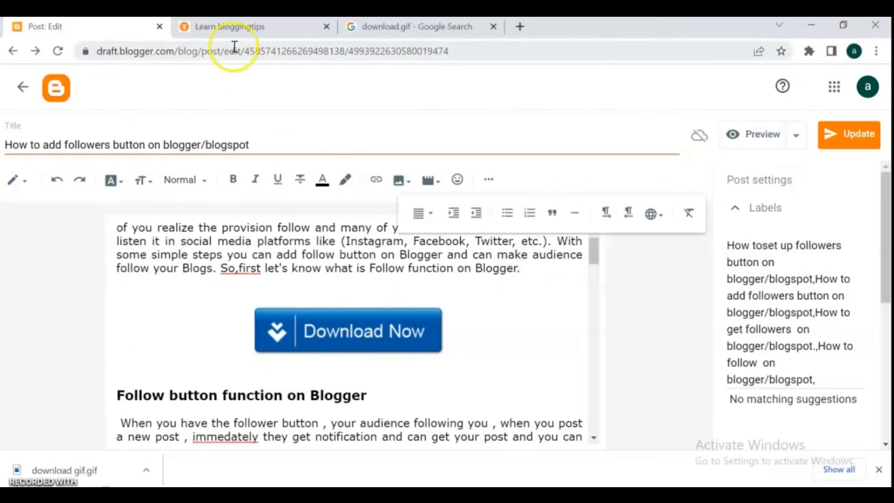
Step: Open the post "How to add followers button on blogger/blogspot" from the Blogger posts list for editing
{"action": "left_click", "coordinate": [231, 27]}
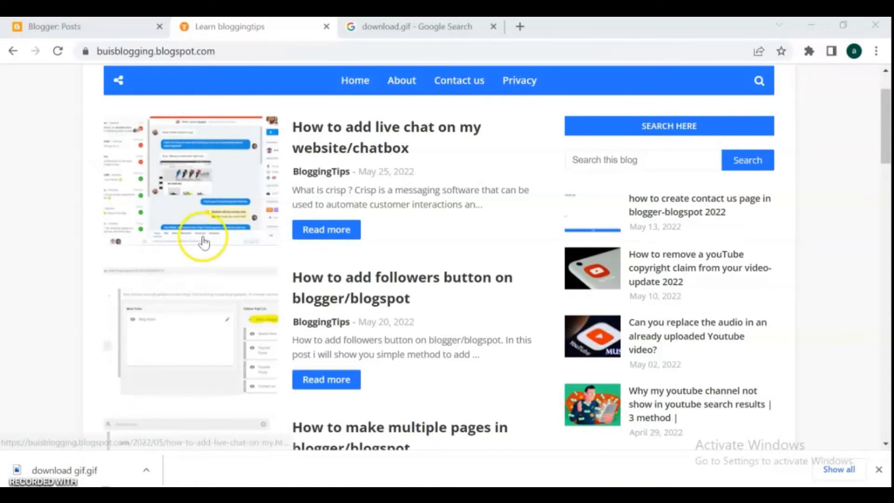
{"action": "left_click", "coordinate": [114, 27]}
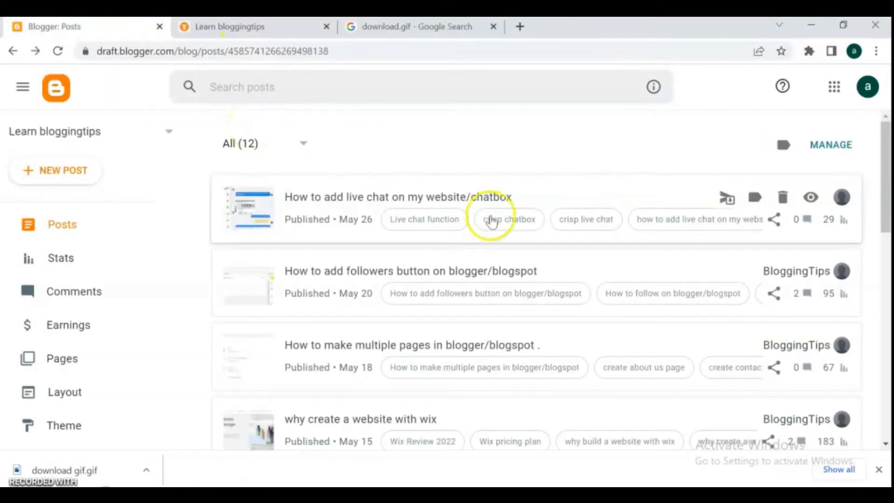
{"action": "left_click", "coordinate": [435, 273]}
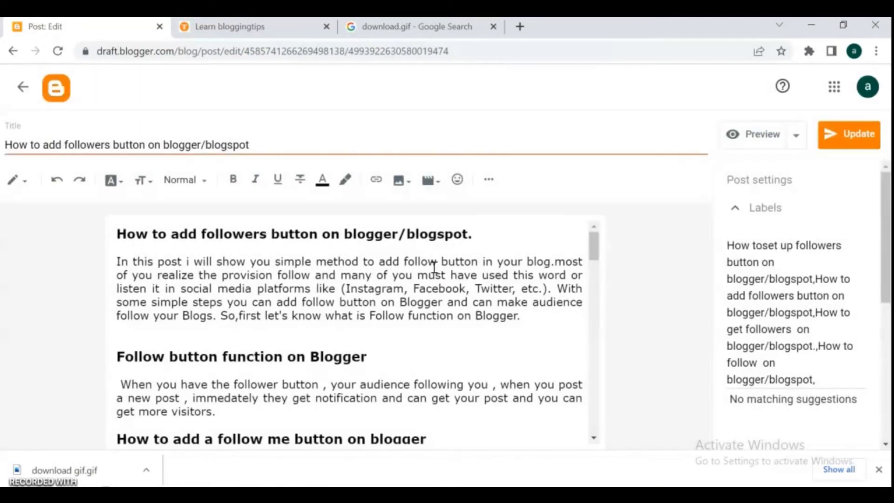
Step: Add empty lines after the intro paragraph ending in "Follow function on Blogger." and set the new line to Center align
{"action": "left_click_drag", "start_coordinate": [598, 241], "coordinate": [695, 353]}
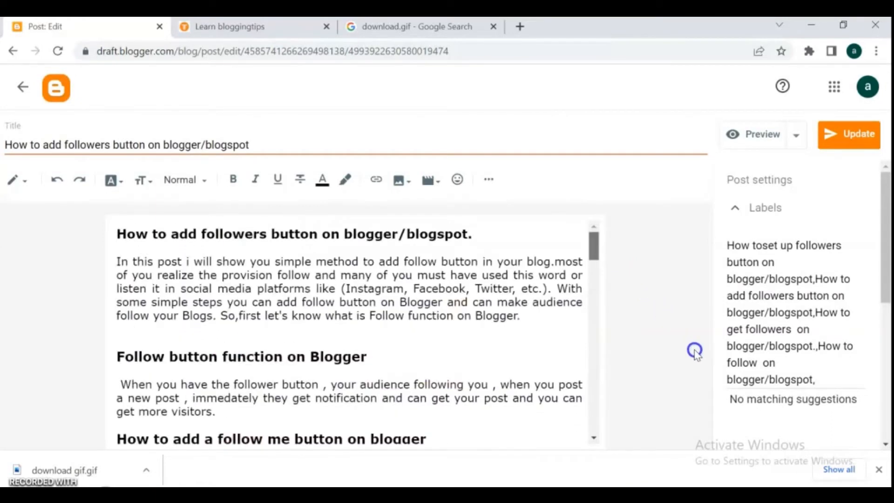
{"action": "left_click", "coordinate": [526, 320]}
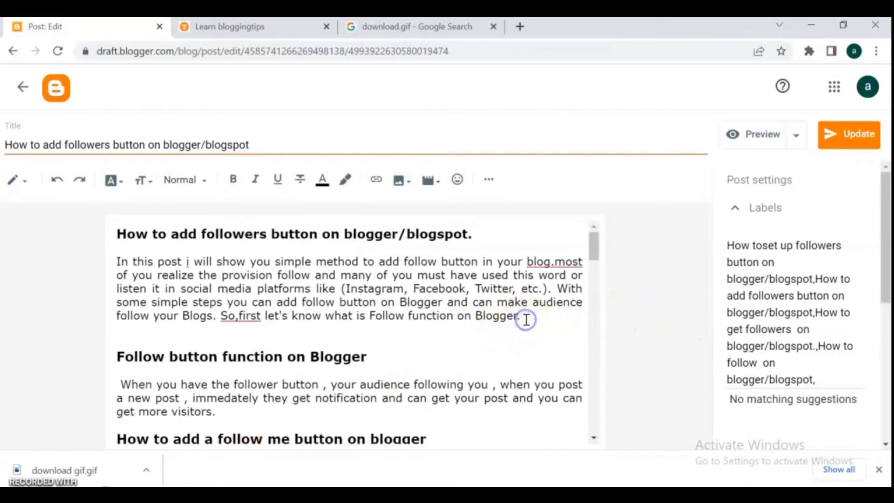
{"action": "key", "text": "Return"}
{"action": "key", "text": "Return"}
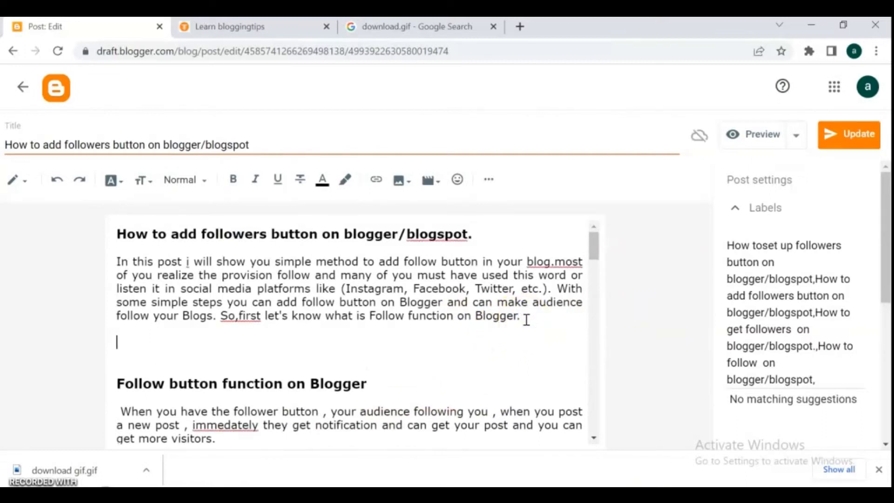
{"action": "left_click", "coordinate": [489, 180]}
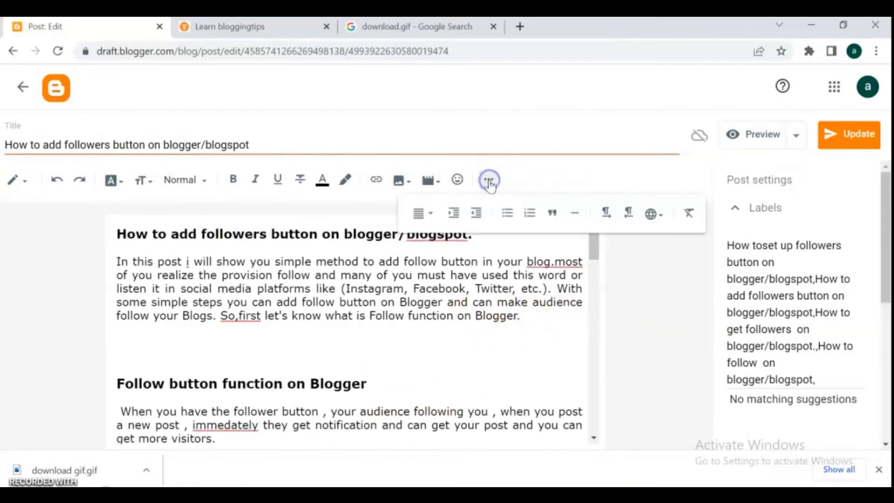
{"action": "left_click", "coordinate": [420, 214]}
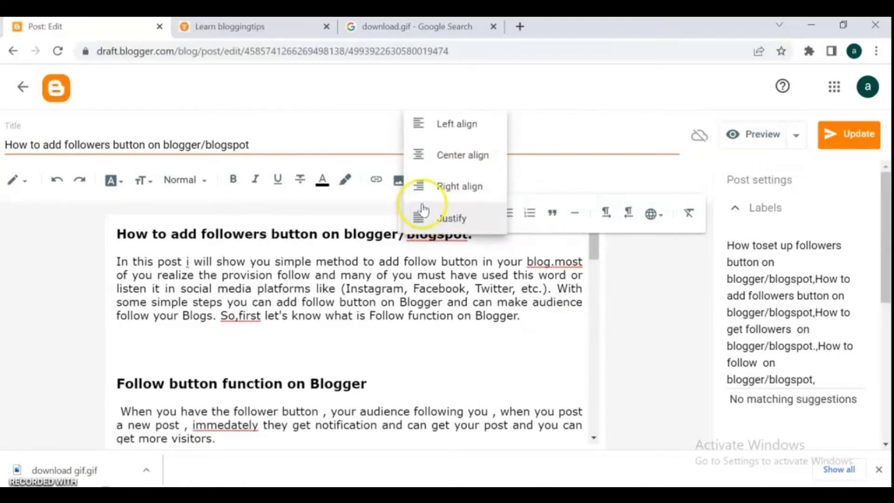
{"action": "left_click", "coordinate": [414, 154]}
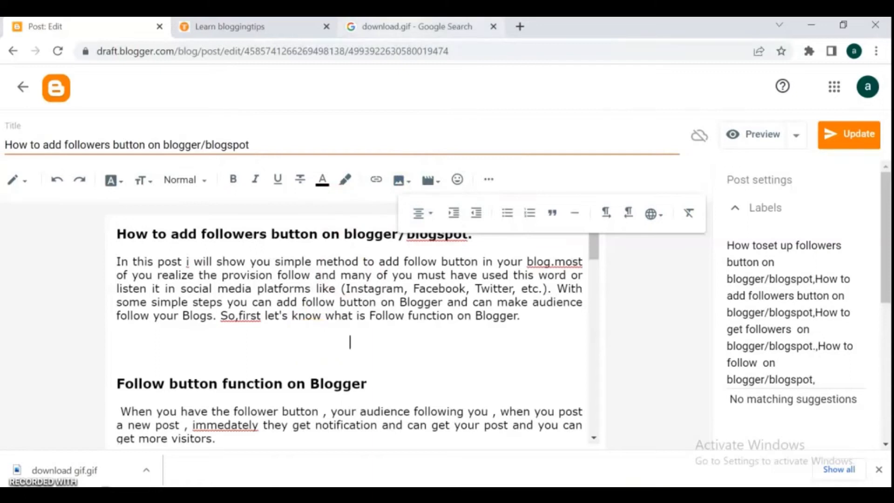
Step: Search Google Images for download.gif and open the preview of the Wikimedia Commons DOWNLOAD button image
{"action": "left_click", "coordinate": [410, 26]}
{"action": "left_click_drag", "start_coordinate": [205, 68], "coordinate": [103, 75]}
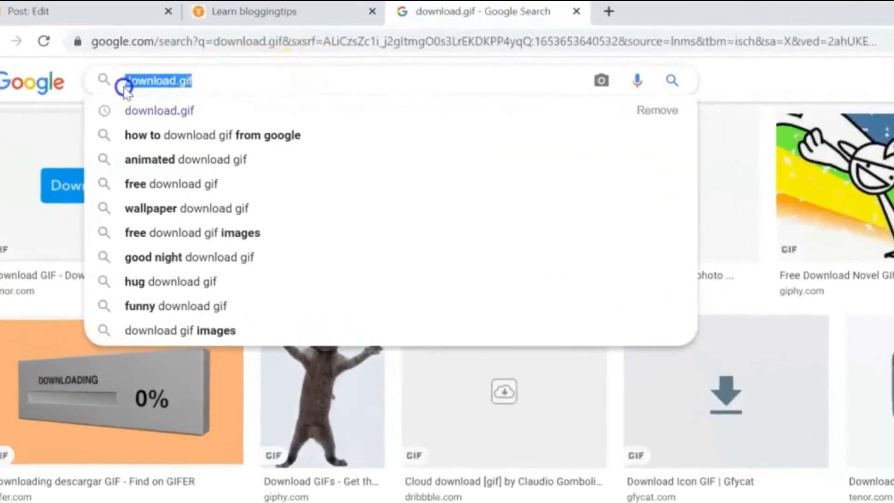
{"action": "key", "text": "Return"}
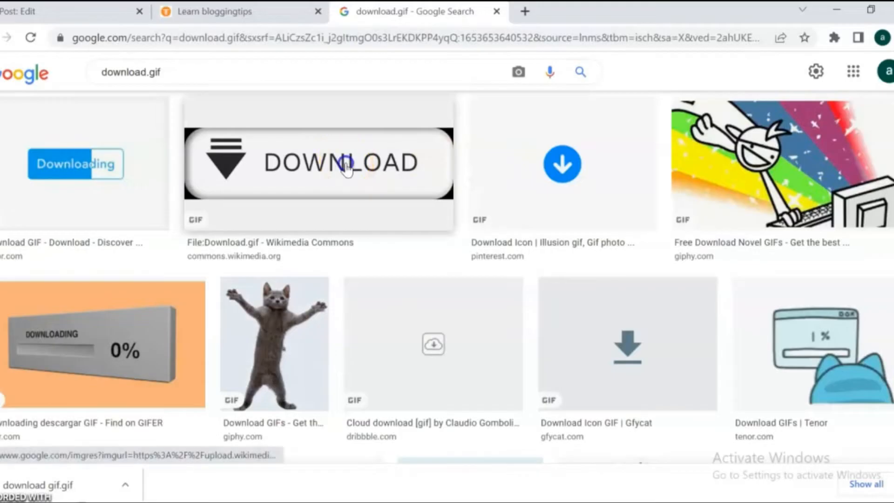
{"action": "left_click", "coordinate": [594, 256]}
{"action": "left_click_drag", "start_coordinate": [884, 157], "coordinate": [868, 144]}
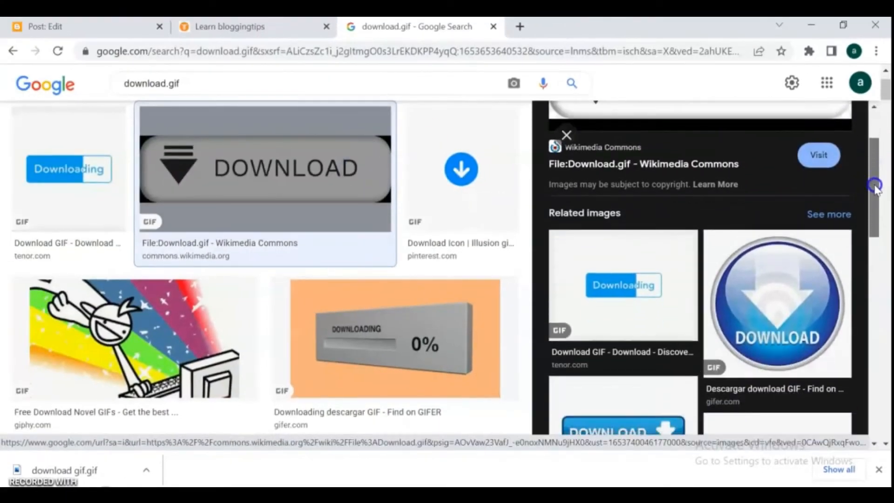
{"action": "right_click", "coordinate": [725, 164]}
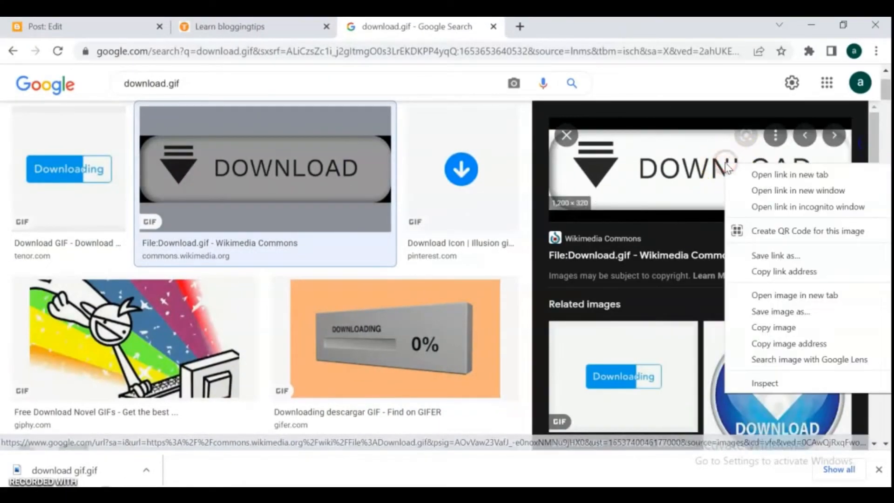
{"action": "left_click", "coordinate": [769, 312]}
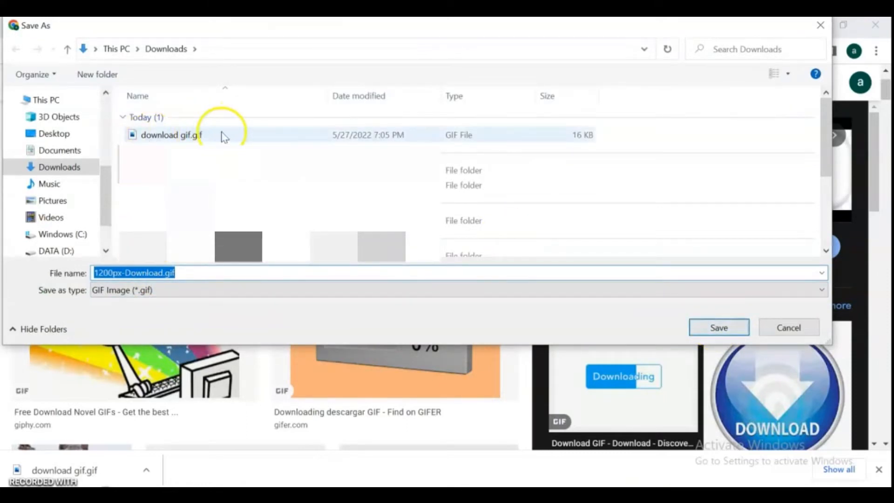
{"action": "left_click", "coordinate": [790, 328]}
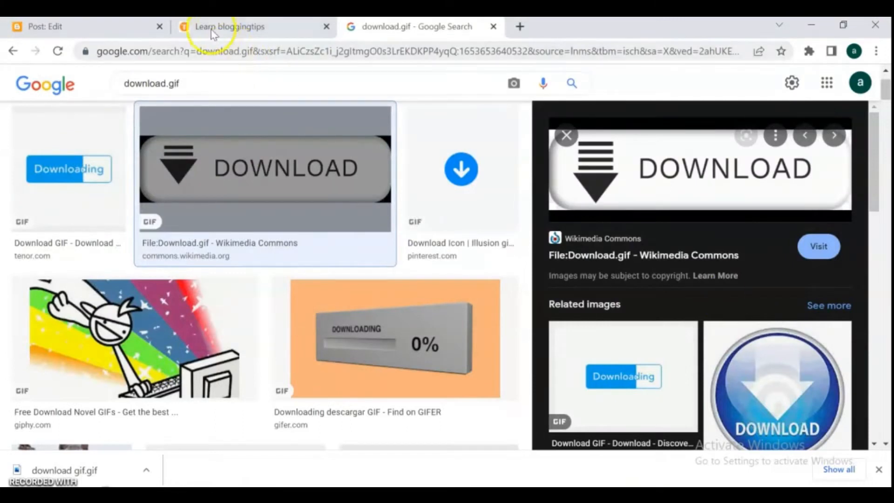
Step: Upload download gif.gif from the Downloads folder into the centred line of the Blogger post and shrink the inserted image slightly
{"action": "left_click", "coordinate": [113, 25]}
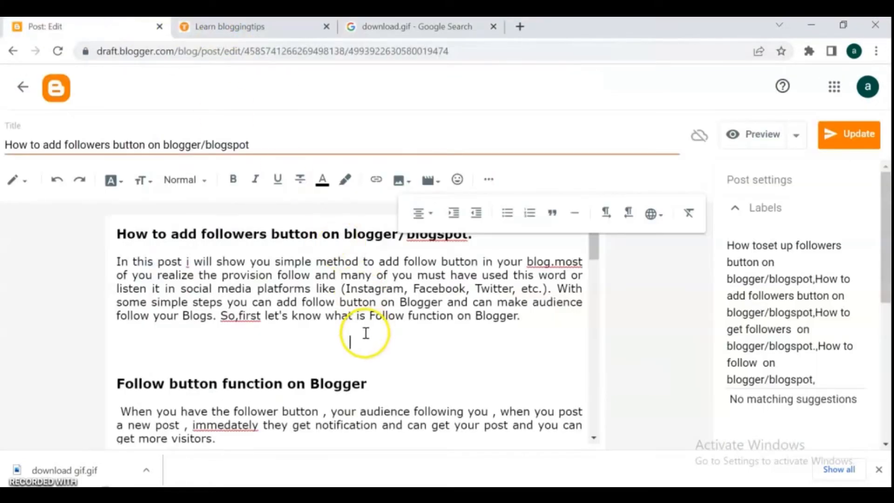
{"action": "left_click", "coordinate": [408, 185]}
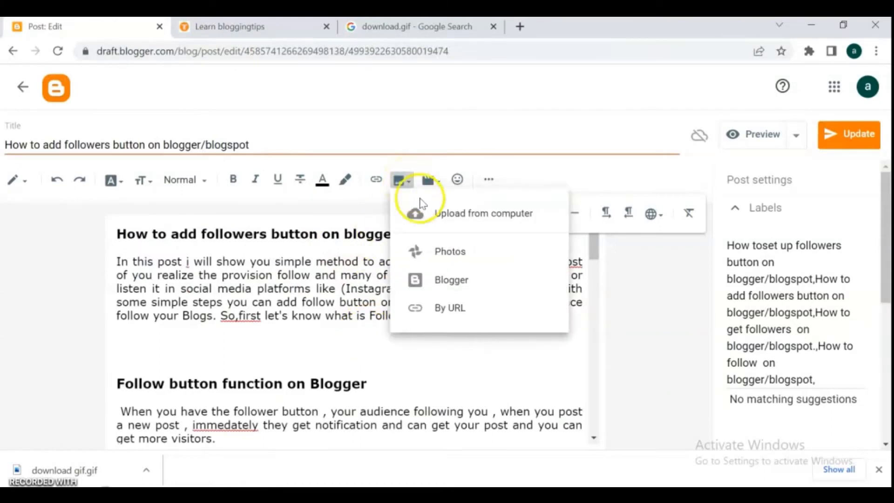
{"action": "left_click", "coordinate": [447, 221]}
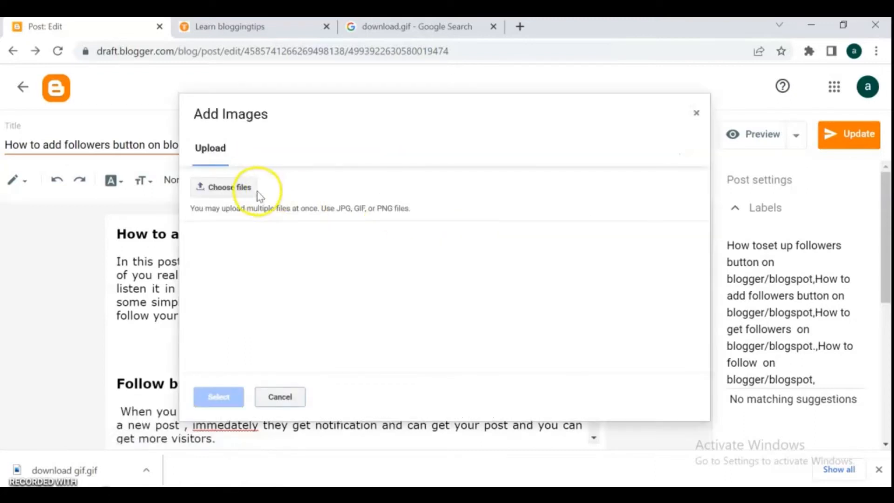
{"action": "left_click", "coordinate": [235, 187]}
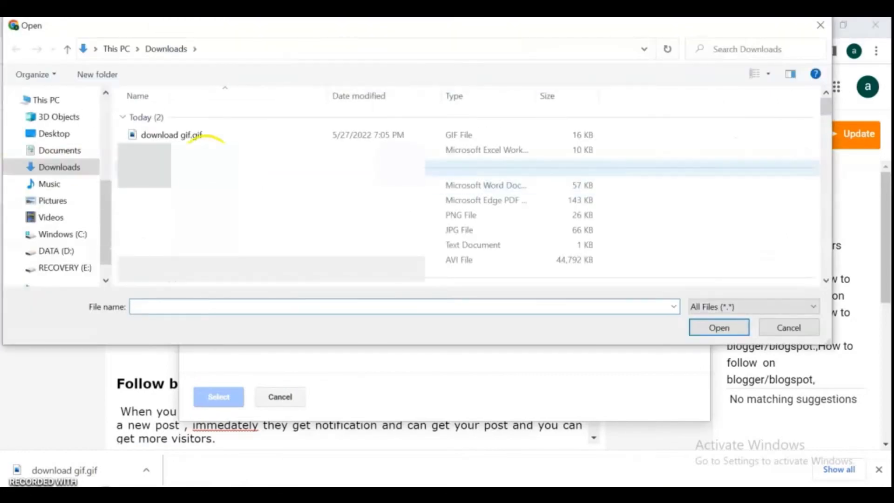
{"action": "left_click", "coordinate": [177, 134]}
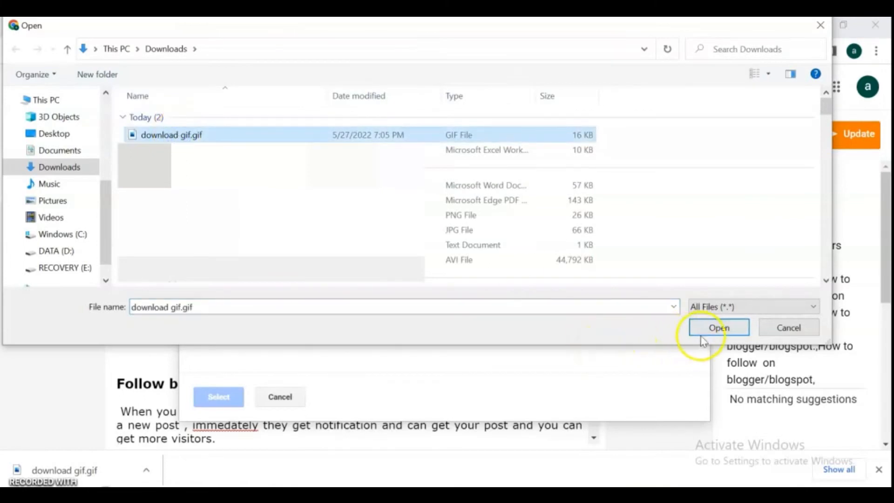
{"action": "left_click", "coordinate": [718, 328]}
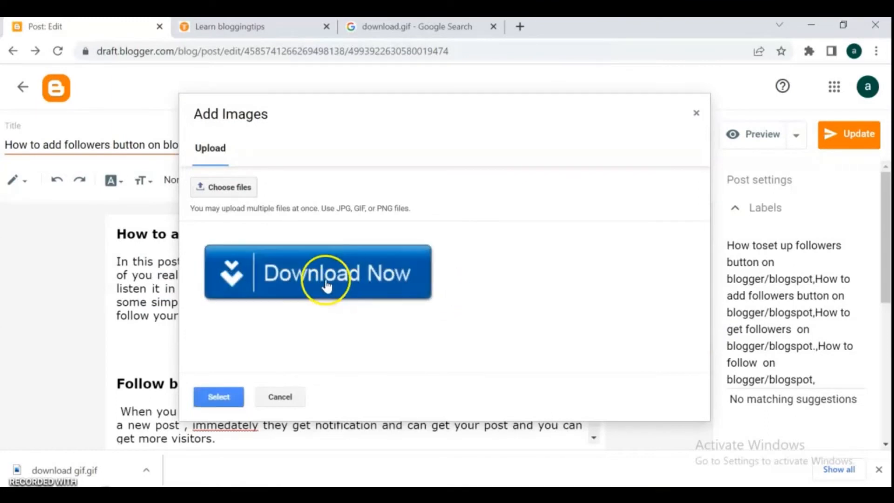
{"action": "left_click", "coordinate": [210, 392]}
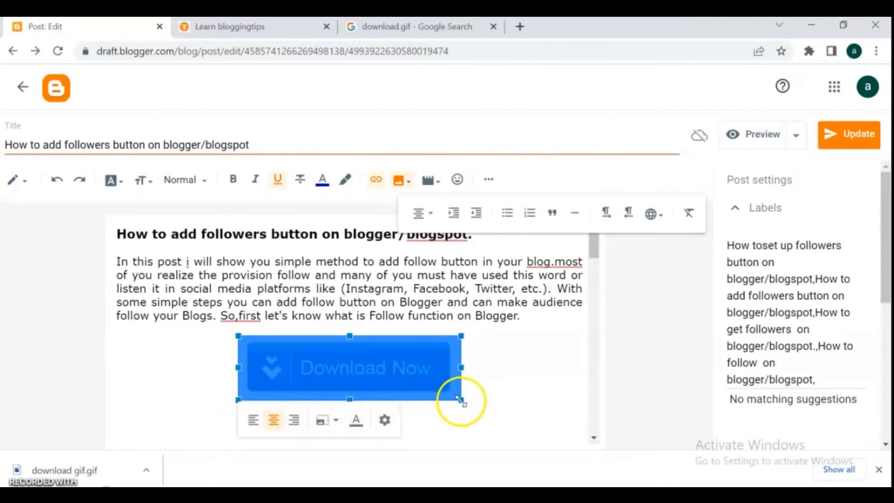
{"action": "left_click_drag", "start_coordinate": [462, 401], "coordinate": [453, 395]}
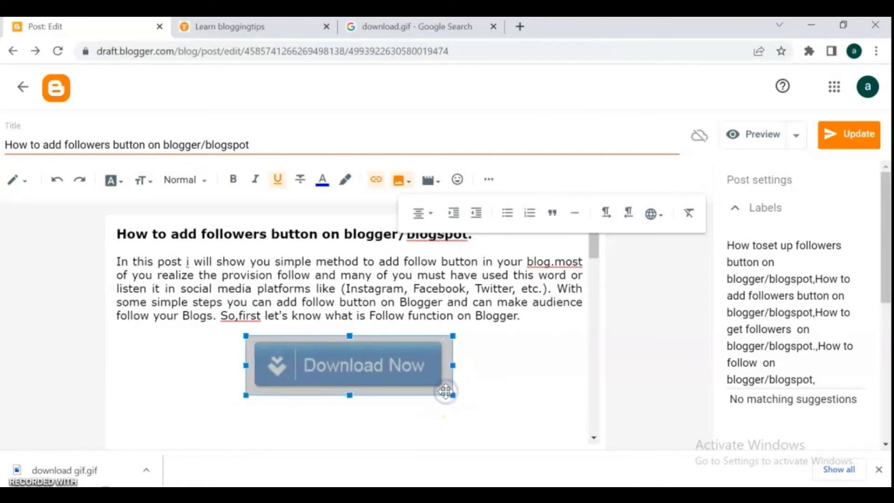
Step: Delete the surplus blank line under the Download Now image and insert an empty line after the intro paragraph above it
{"action": "left_click_drag", "start_coordinate": [593, 250], "coordinate": [594, 262]}
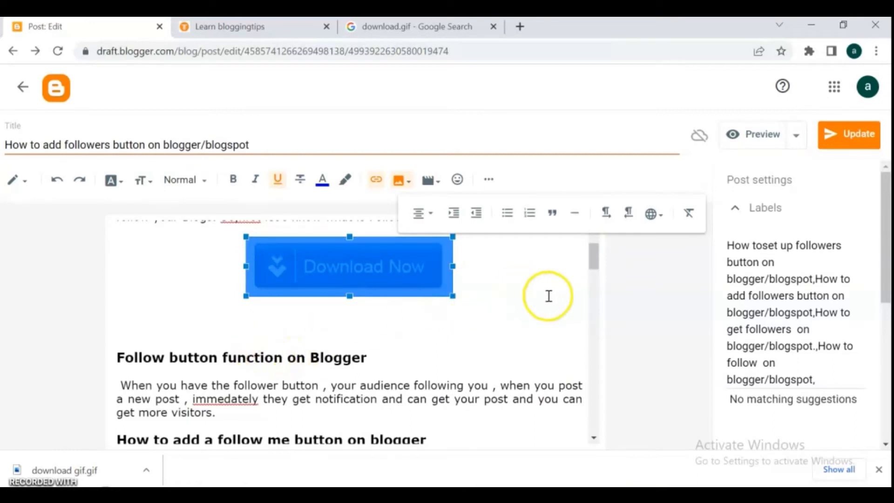
{"action": "left_click_drag", "start_coordinate": [593, 272], "coordinate": [591, 260]}
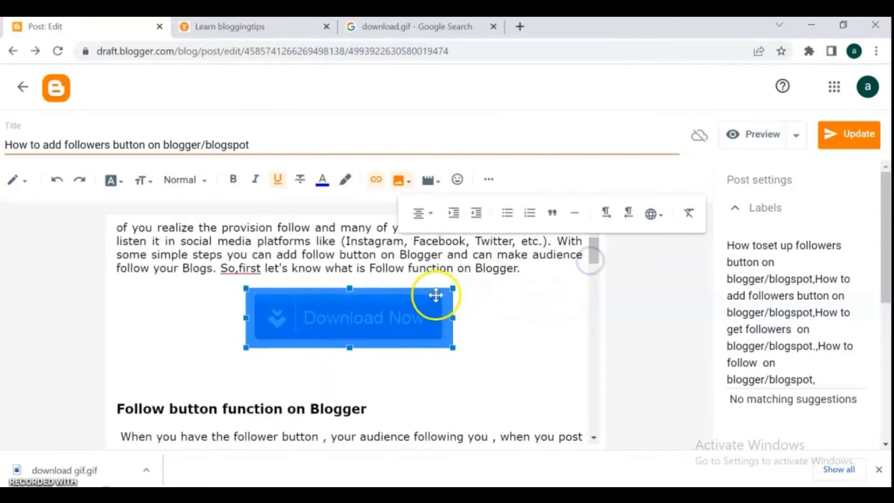
{"action": "left_click", "coordinate": [224, 376]}
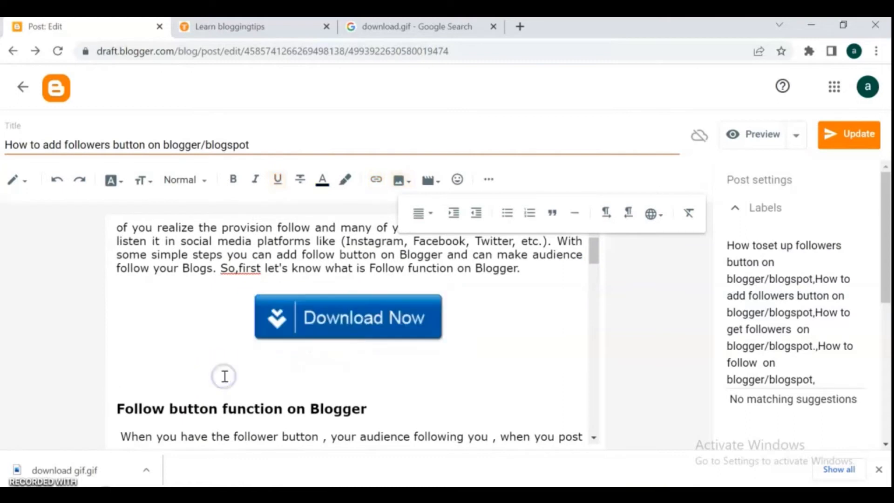
{"action": "key", "text": "BackSpace"}
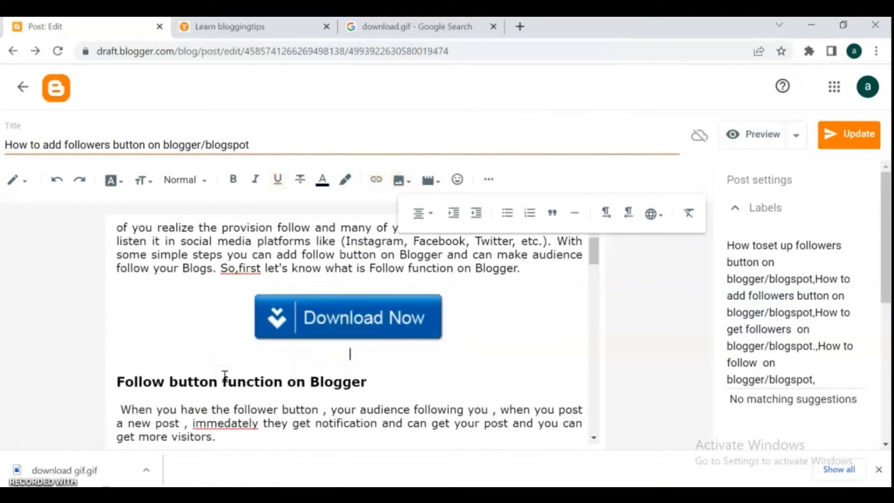
{"action": "left_click", "coordinate": [527, 269]}
{"action": "key", "text": "Return"}
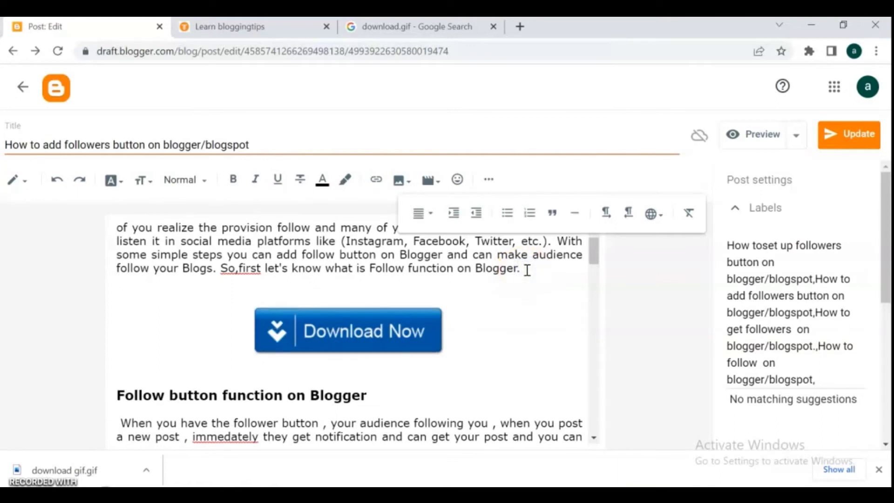
Step: Switch to the Google Images results and copy the link address of the previewed Wikimedia Commons DOWNLOAD image
{"action": "left_click", "coordinate": [346, 330]}
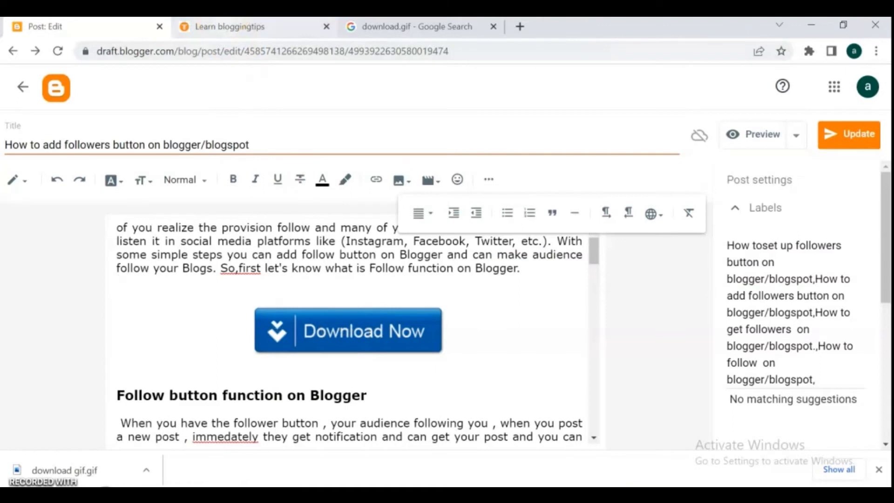
{"action": "left_click", "coordinate": [410, 26]}
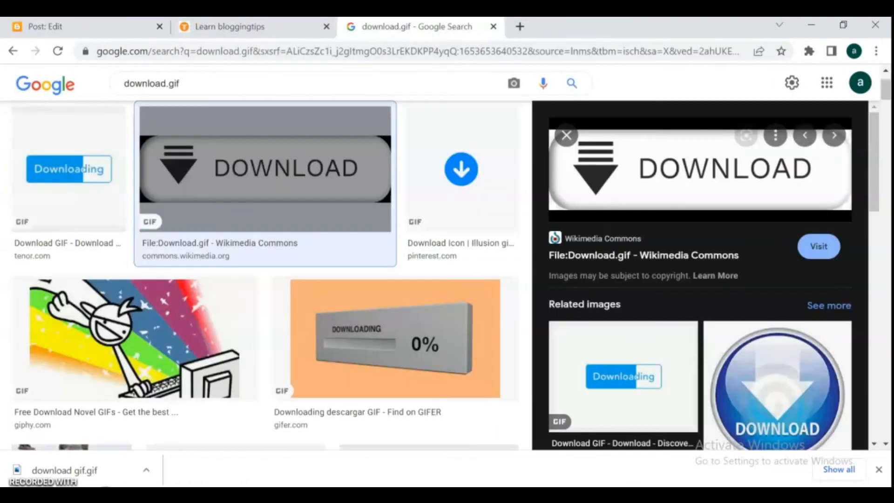
{"action": "right_click", "coordinate": [673, 174]}
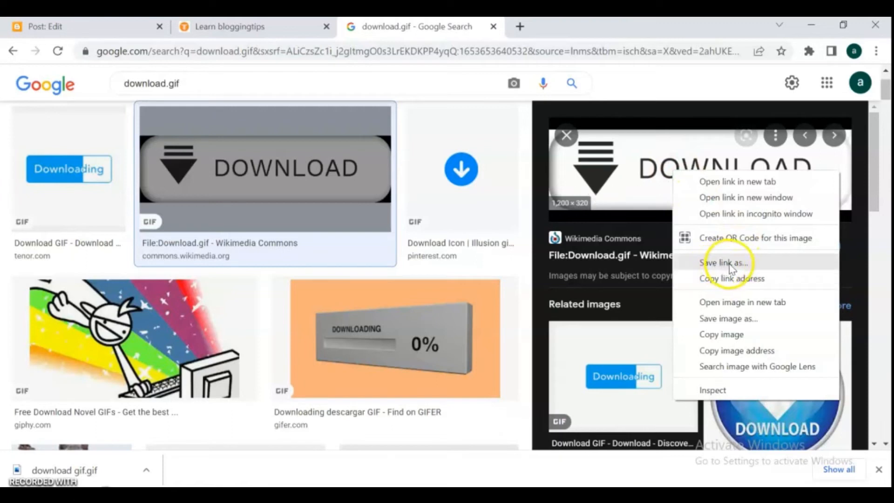
{"action": "left_click", "coordinate": [748, 278]}
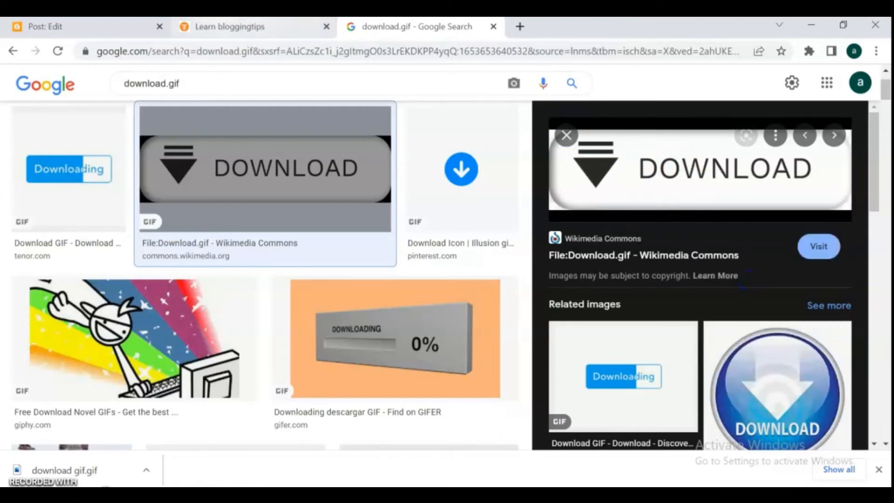
Step: Switch to the Blogger editor, replace the Download Now image's link with the copied image address, set it to open in a new window, and update the post
{"action": "left_click", "coordinate": [84, 27]}
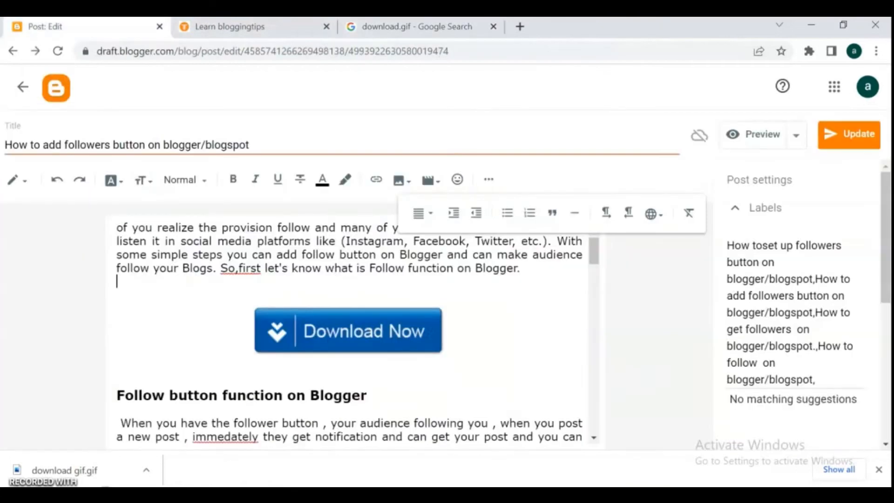
{"action": "left_click", "coordinate": [338, 332]}
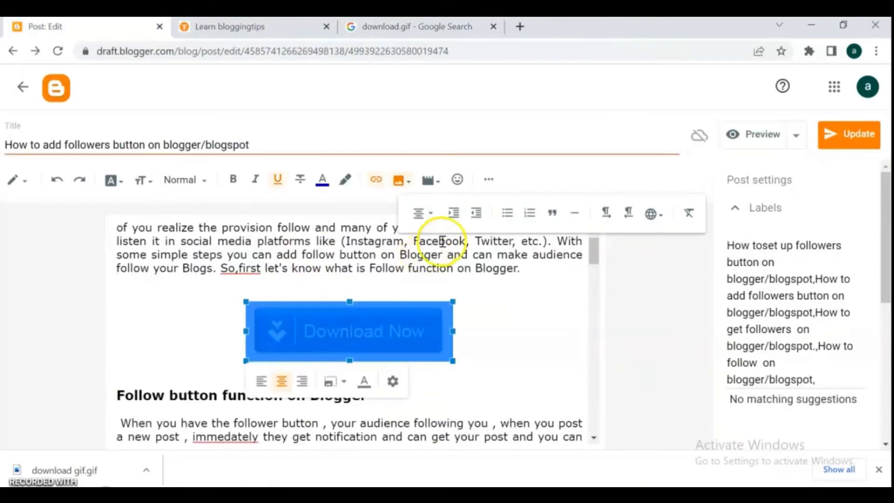
{"action": "left_click", "coordinate": [378, 180]}
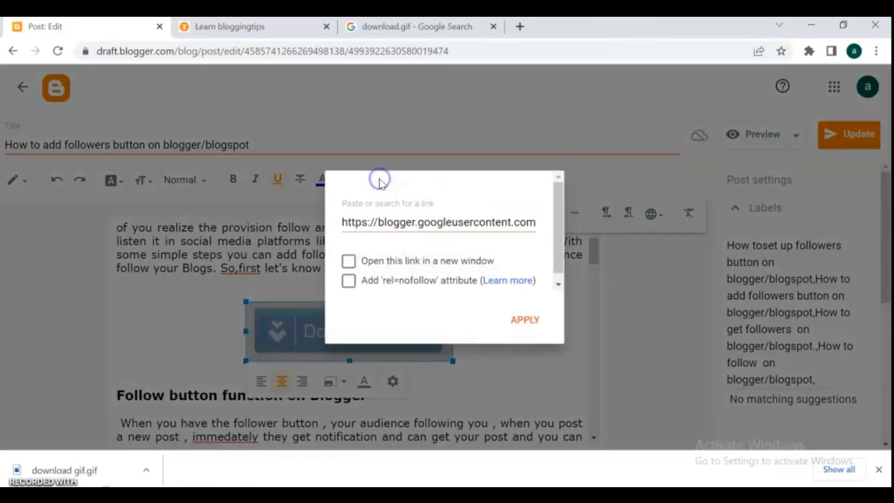
{"action": "left_click", "coordinate": [491, 228]}
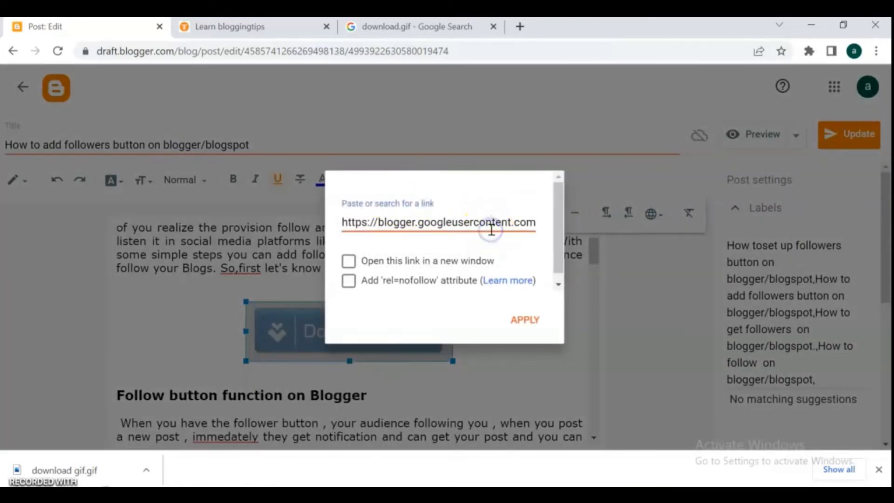
{"action": "key", "text": "ctrl+a"}
{"action": "key", "text": "BackSpace"}
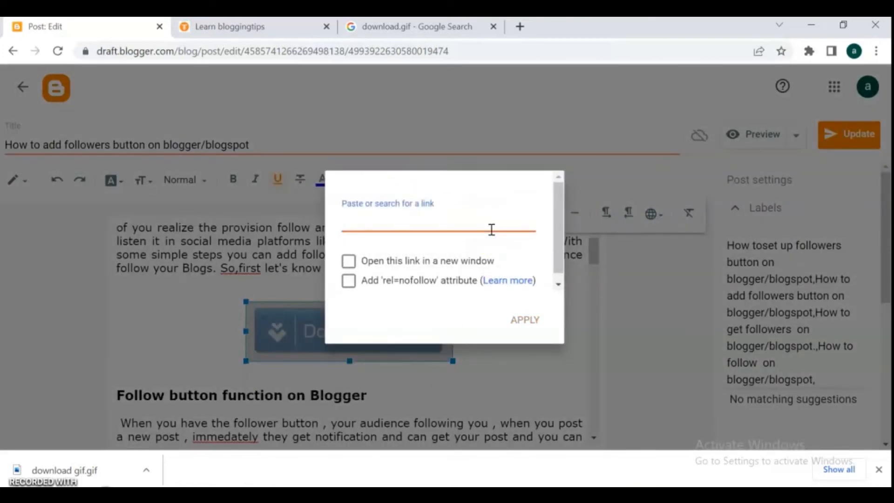
{"action": "right_click", "coordinate": [489, 228]}
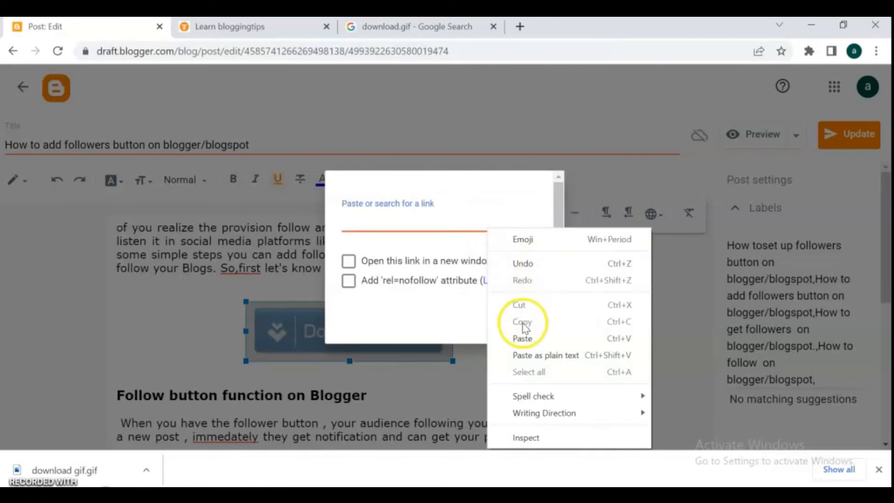
{"action": "left_click", "coordinate": [523, 339]}
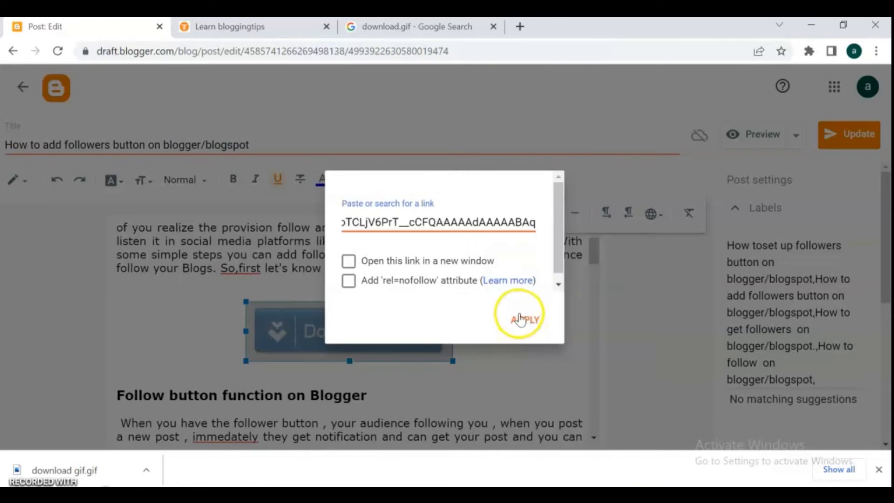
{"action": "left_click", "coordinate": [350, 262]}
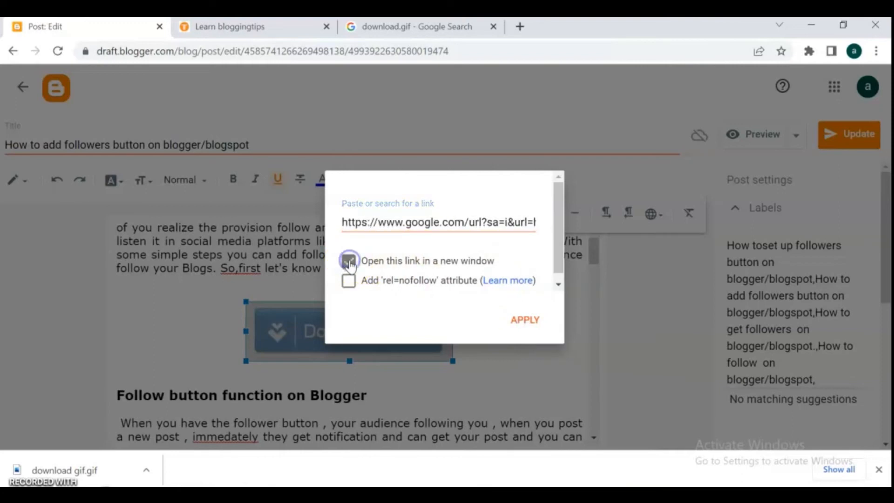
{"action": "left_click", "coordinate": [526, 321]}
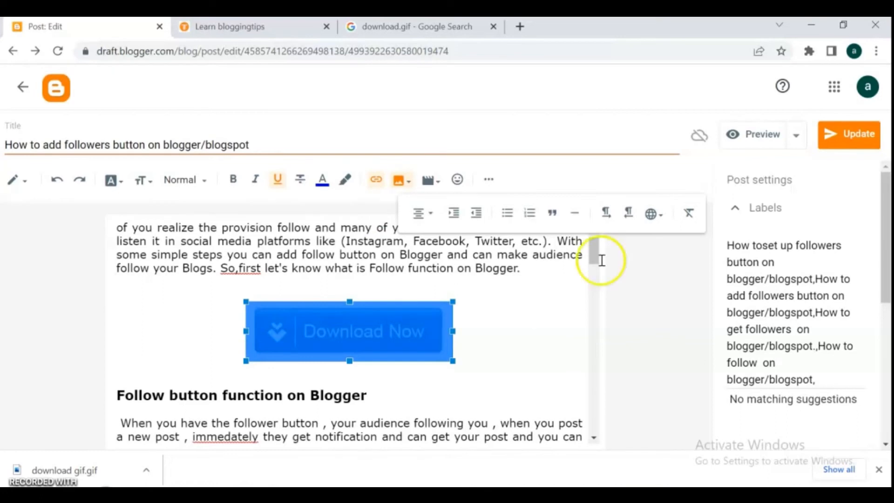
{"action": "left_click", "coordinate": [857, 140]}
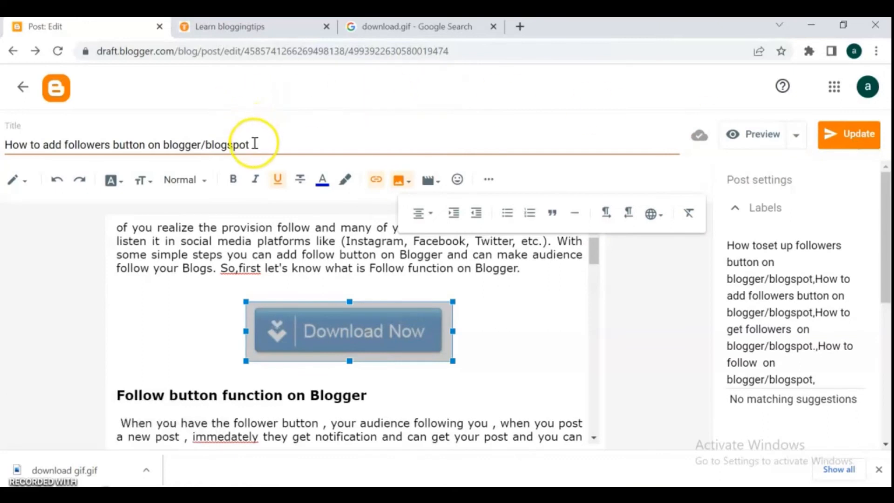
Step: Switch to the live blog, open the post "How to add followers button on blogger/blogspot" and test its Download Now button, returning to the post
{"action": "left_click", "coordinate": [228, 28]}
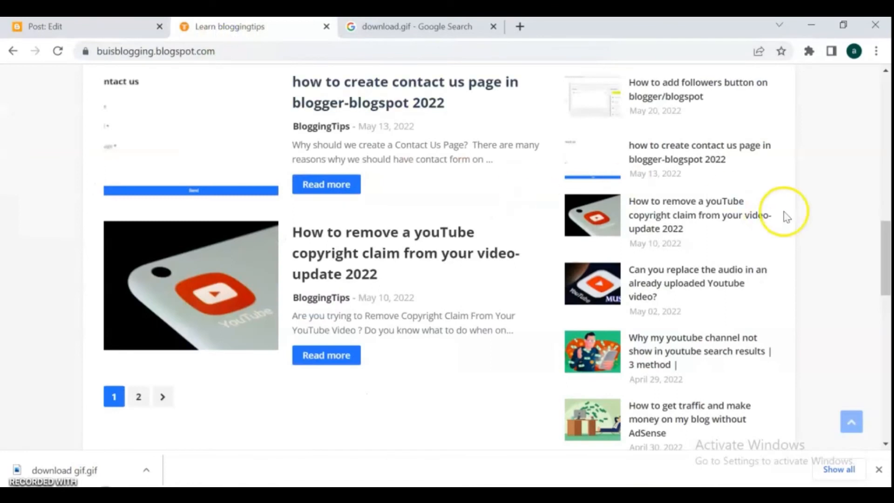
{"action": "scroll", "coordinate": [885, 240], "scroll_direction": "up", "scroll_amount": 3}
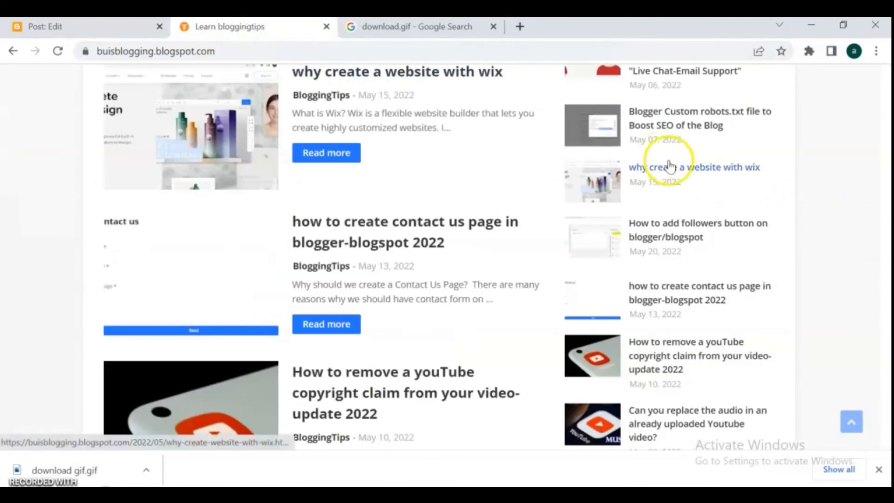
{"action": "left_click", "coordinate": [669, 242]}
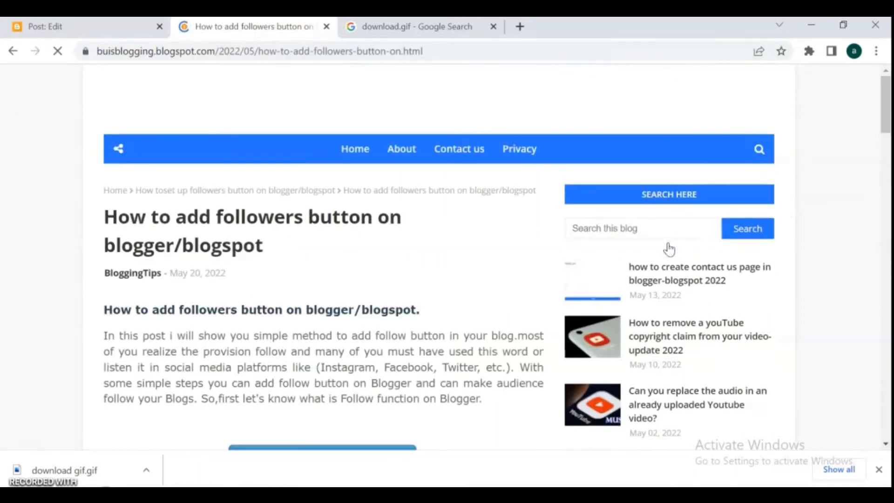
{"action": "left_click_drag", "start_coordinate": [887, 115], "coordinate": [888, 148]}
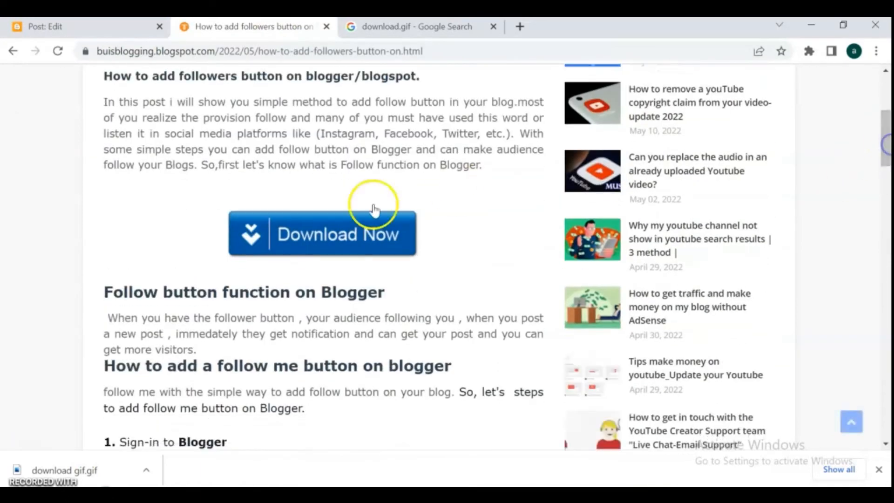
{"action": "left_click", "coordinate": [295, 238]}
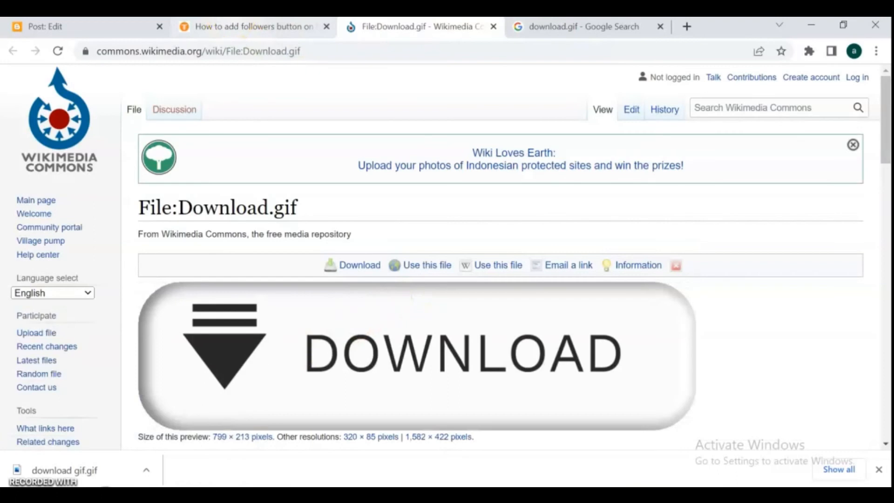
{"action": "left_click", "coordinate": [247, 27]}
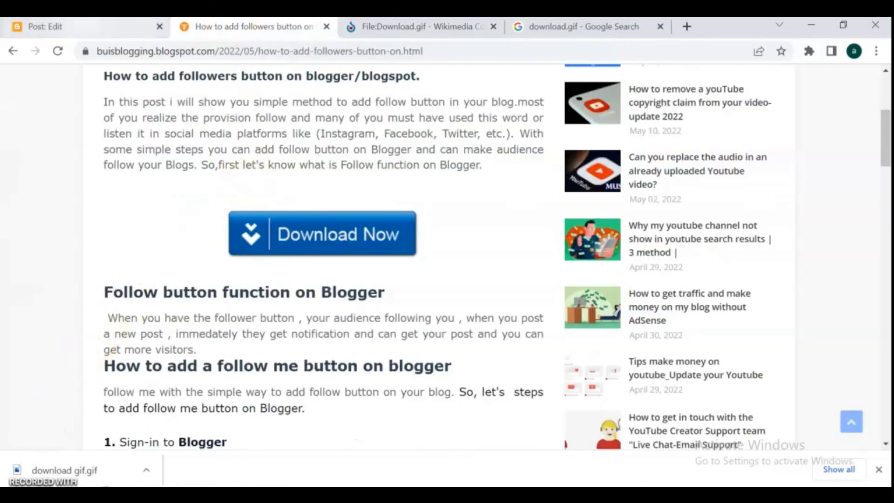
Step: Return to the Blogger editor, shrink the Download Now image to about three quarters of its size, and update the post
{"action": "left_click", "coordinate": [70, 27]}
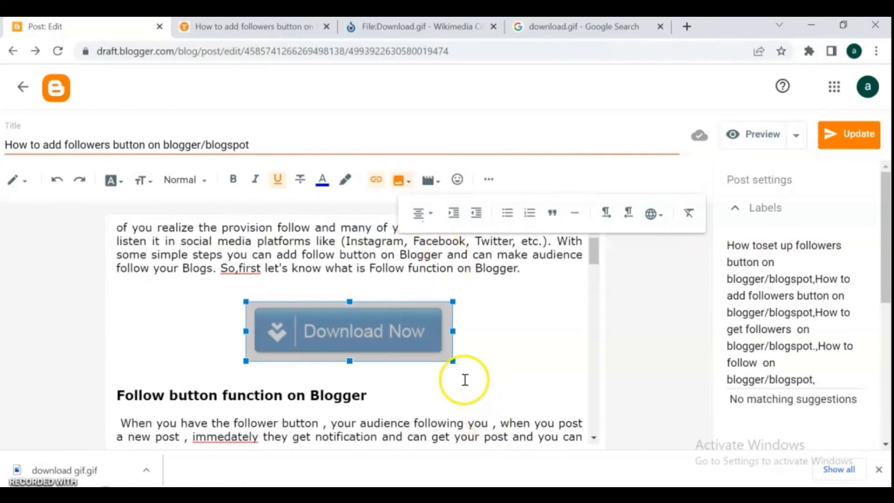
{"action": "left_click_drag", "start_coordinate": [453, 362], "coordinate": [396, 330]}
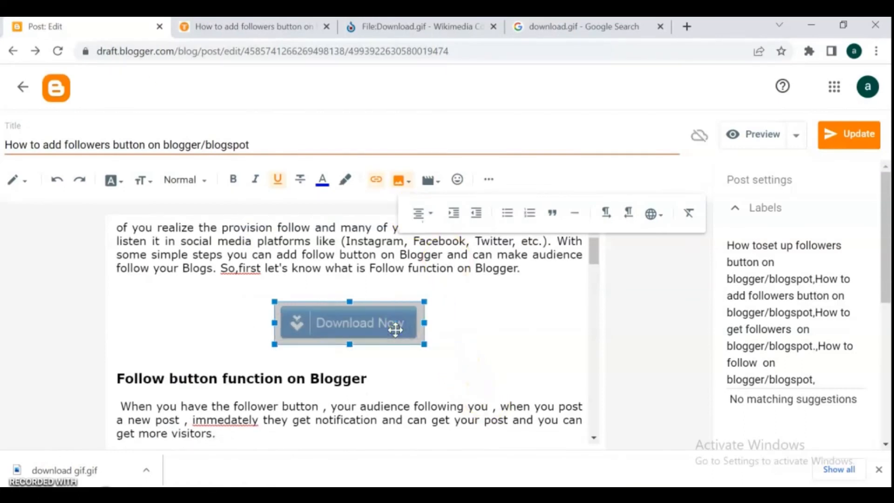
{"action": "left_click", "coordinate": [853, 149]}
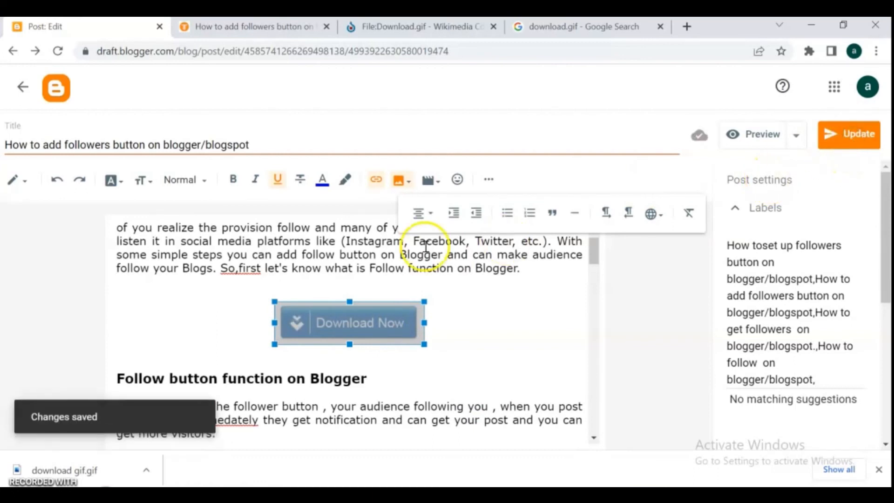
Step: Switch to the published post on the live blog to check the resized Download Now button
{"action": "left_click", "coordinate": [247, 26]}
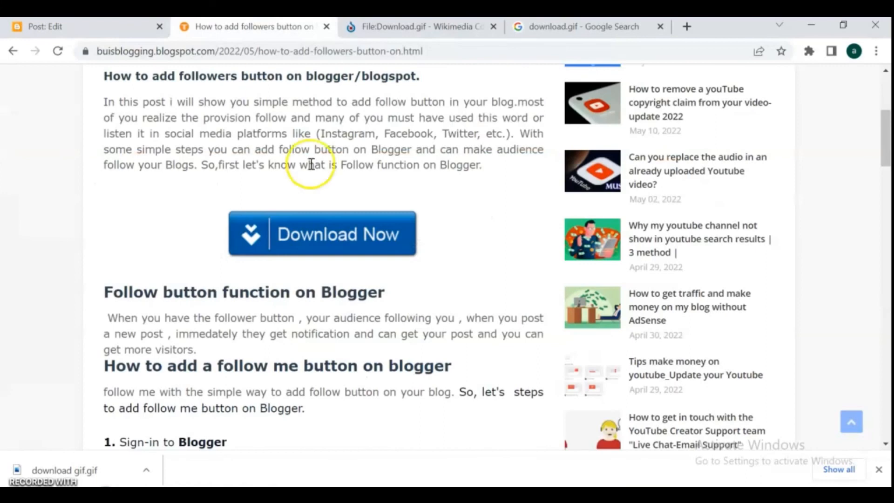